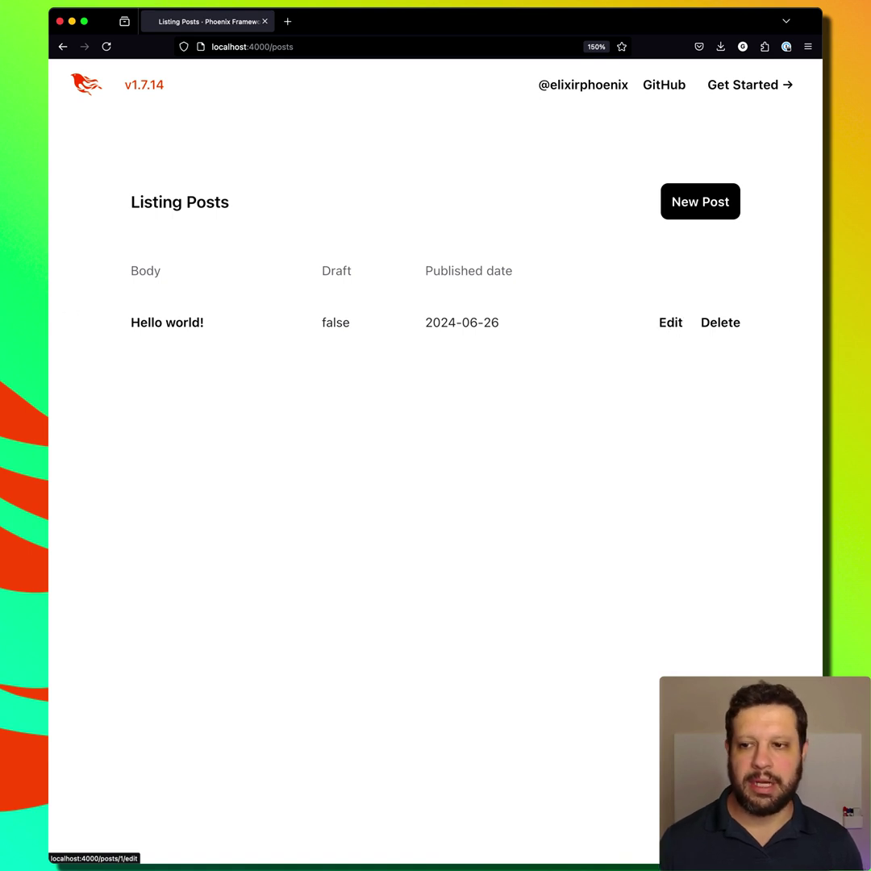
- Add class="underline text-blue-500" to the Edit link, save, and preview it in Firefox
{"action": "key", "text": "super+Tab"}
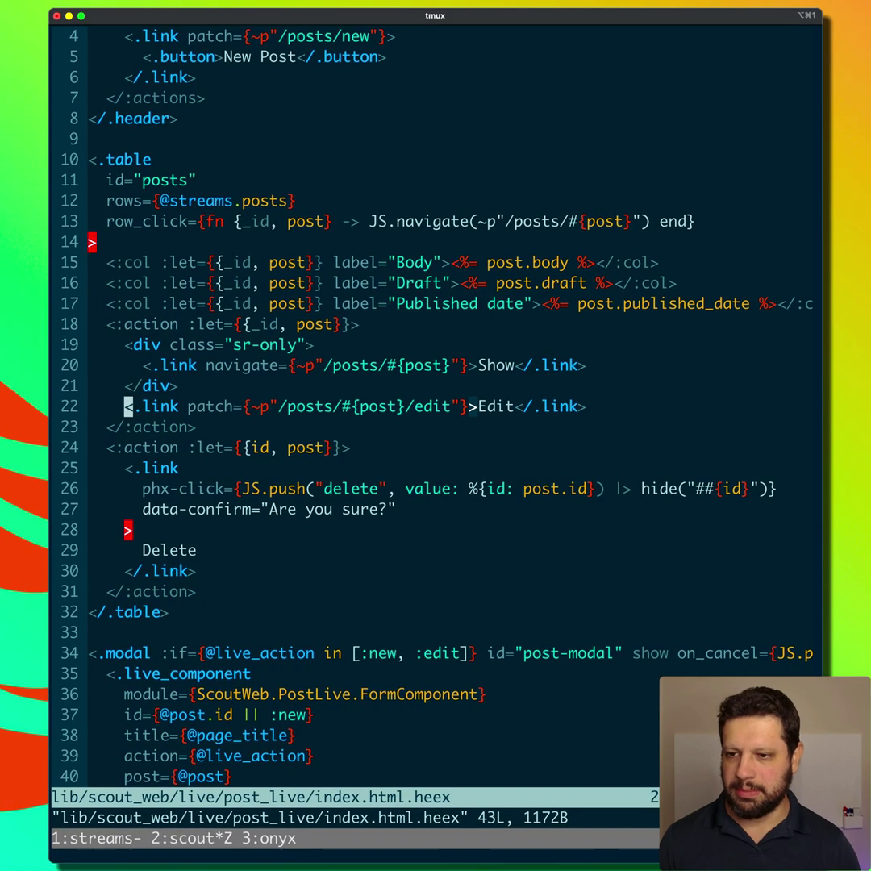
{"action": "type", "text": "class=\"und"}
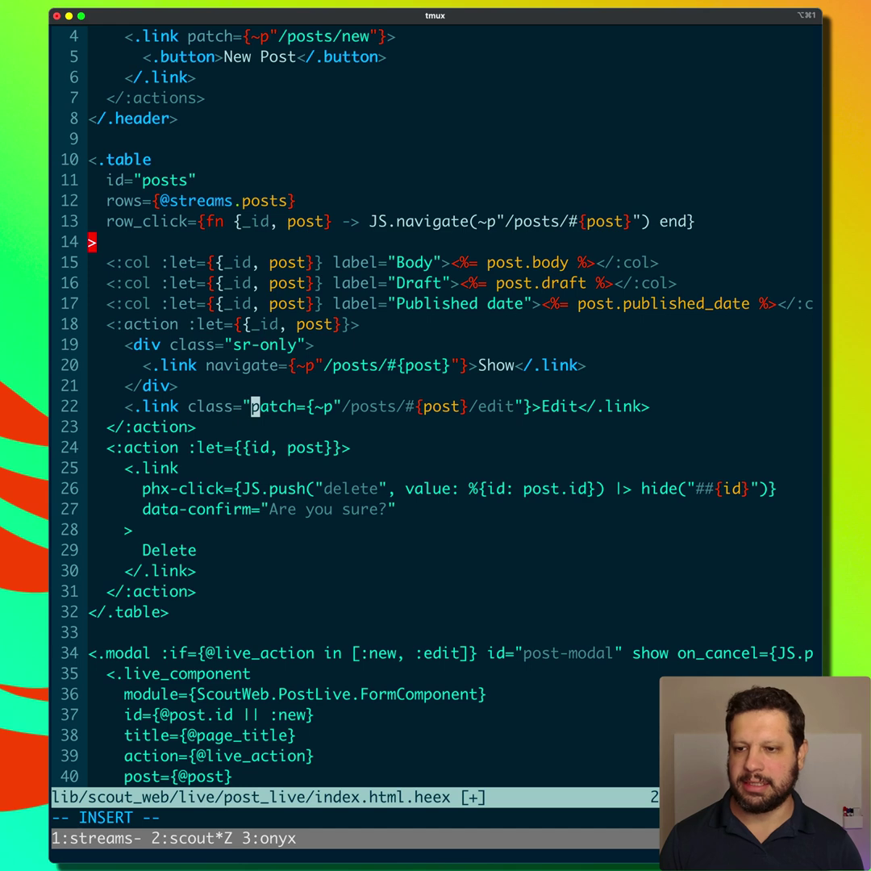
{"action": "type", "text": "erline text-blue"}
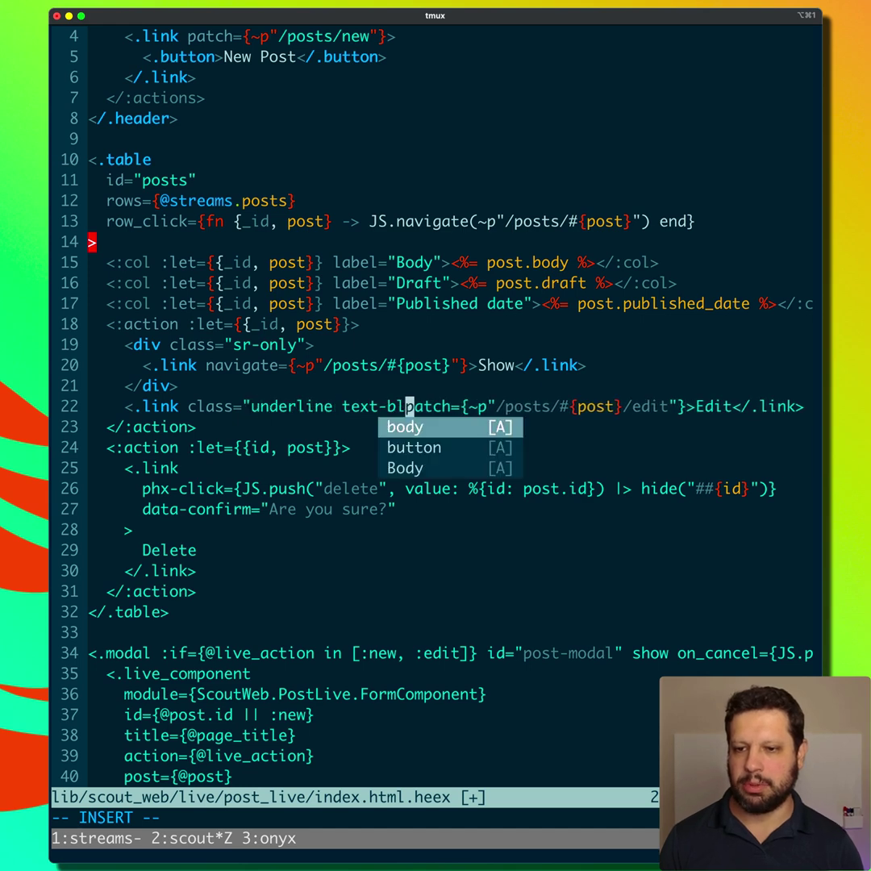
{"action": "type", "text": "-500\""}
{"action": "key", "text": "Escape"}
{"action": "type", "text": ":w"}
{"action": "key", "text": "Return"}
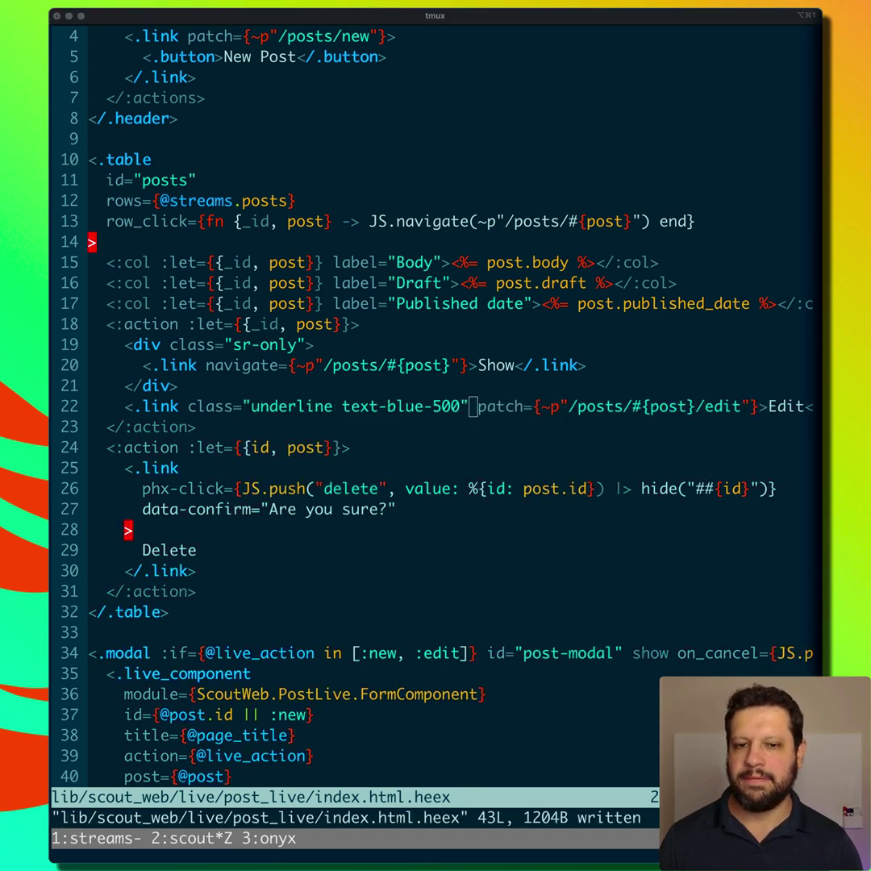
{"action": "key", "text": "super+Tab"}
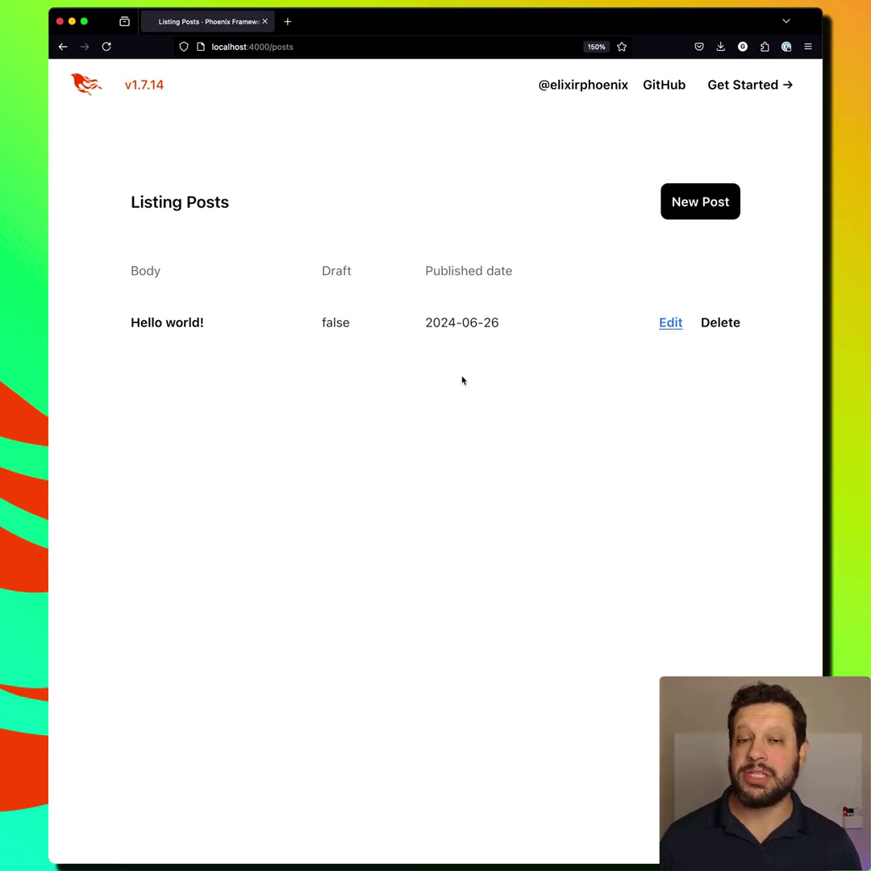
- Undo the Edit link's class, then rename the Show, Edit and Delete tags from .link to .a
{"action": "key", "text": "super+Tab"}
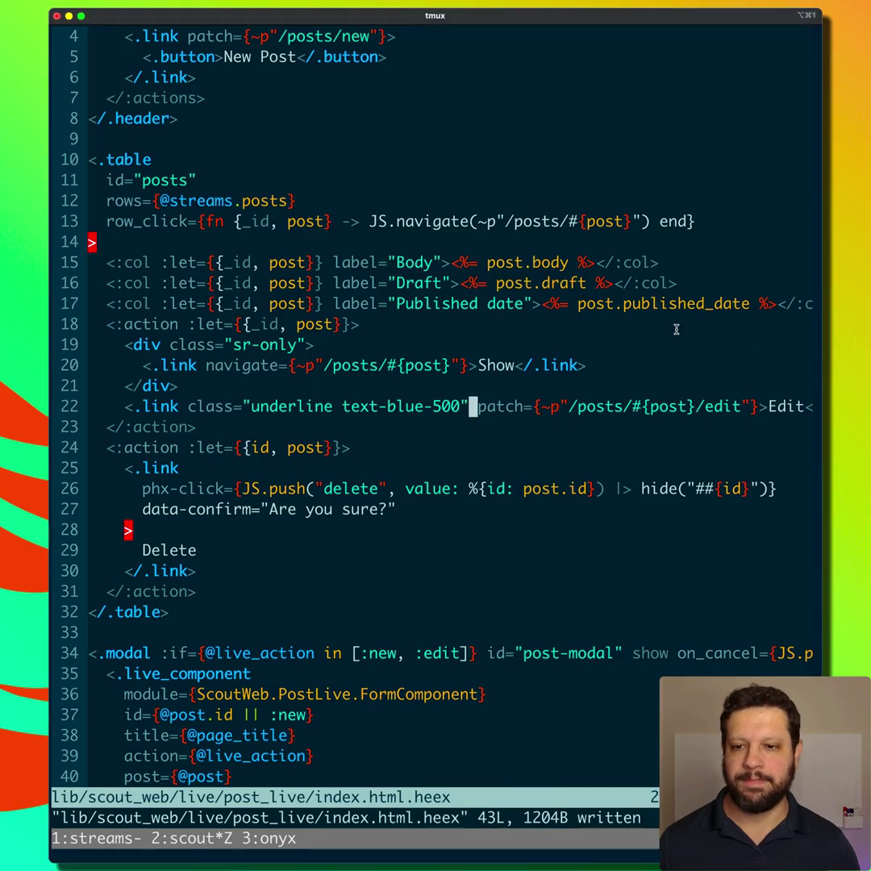
{"action": "key", "text": "u"}
{"action": "key", "text": "k"}
{"action": "key", "text": "k"}
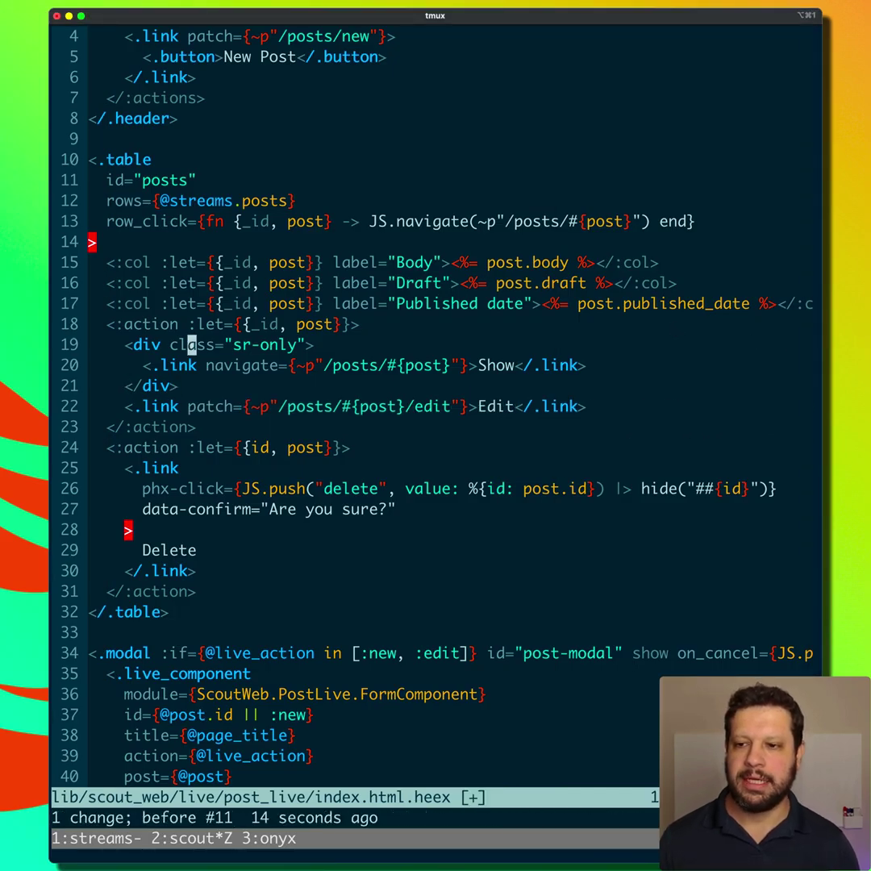
{"action": "type", "text": "ciwa"}
{"action": "key", "text": "Escape"}
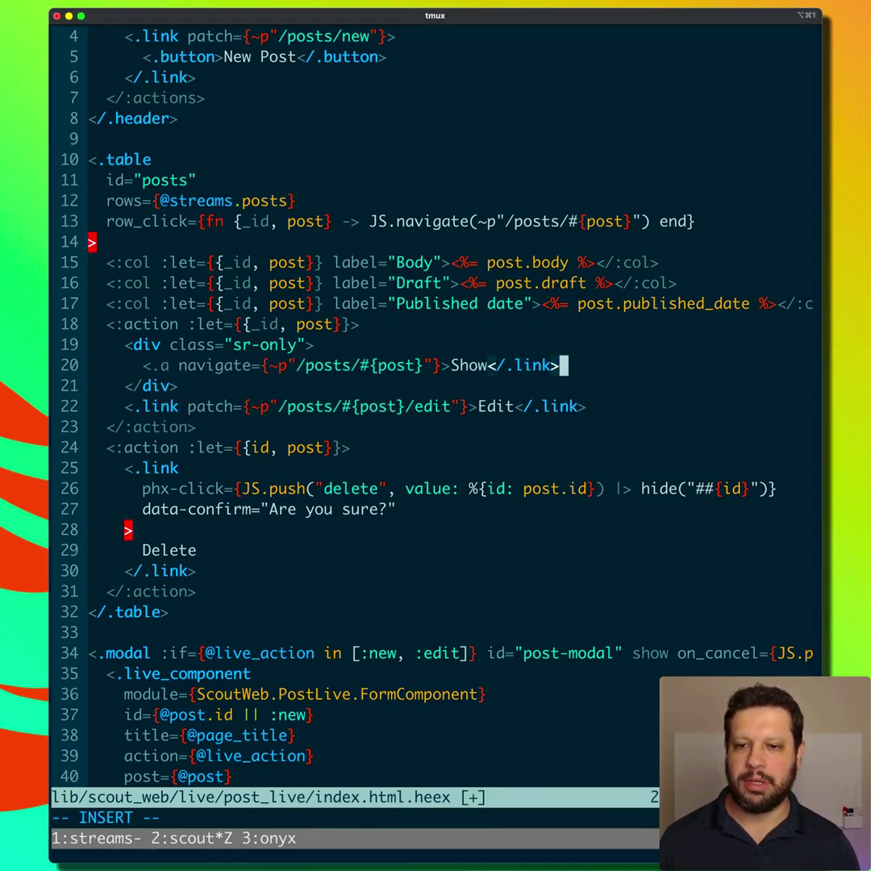
{"action": "type", "text": "f.lciwa"}
{"action": "key", "text": "Escape"}
{"action": "type", "text": "jj^lciw"}
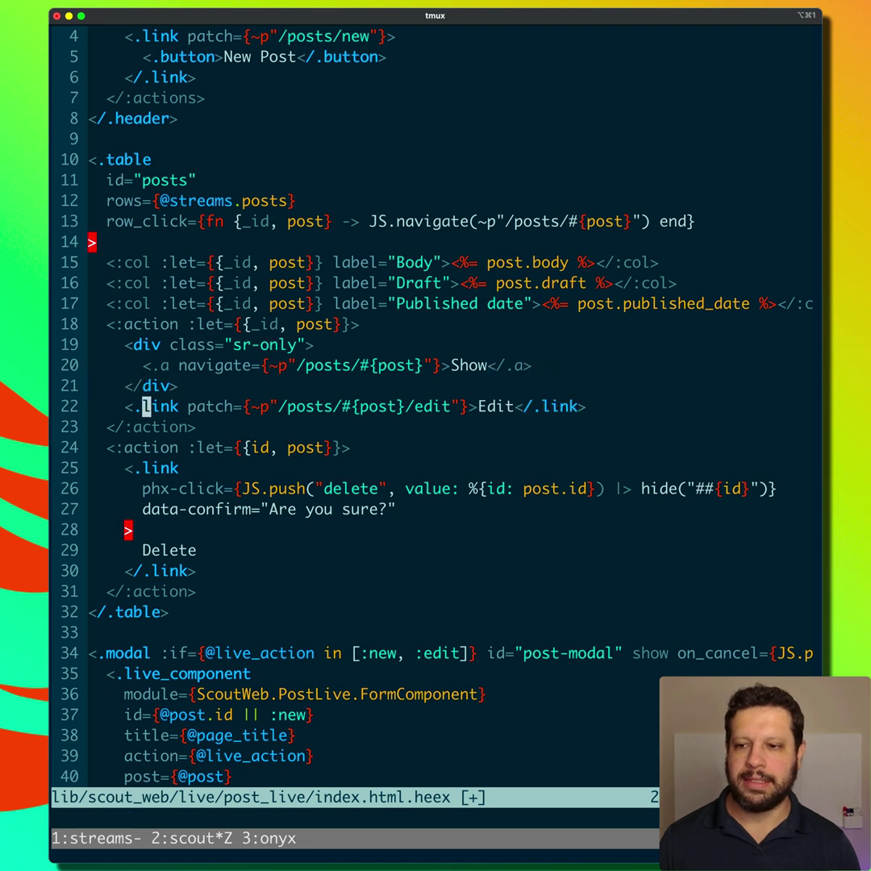
{"action": "type", "text": "a"}
{"action": "key", "text": "Escape"}
{"action": "type", "text": "A"}
{"action": "key", "text": "BackSpace"}
{"action": "key", "text": "BackSpace"}
{"action": "key", "text": "BackSpace"}
{"action": "type", "text": "a>"}
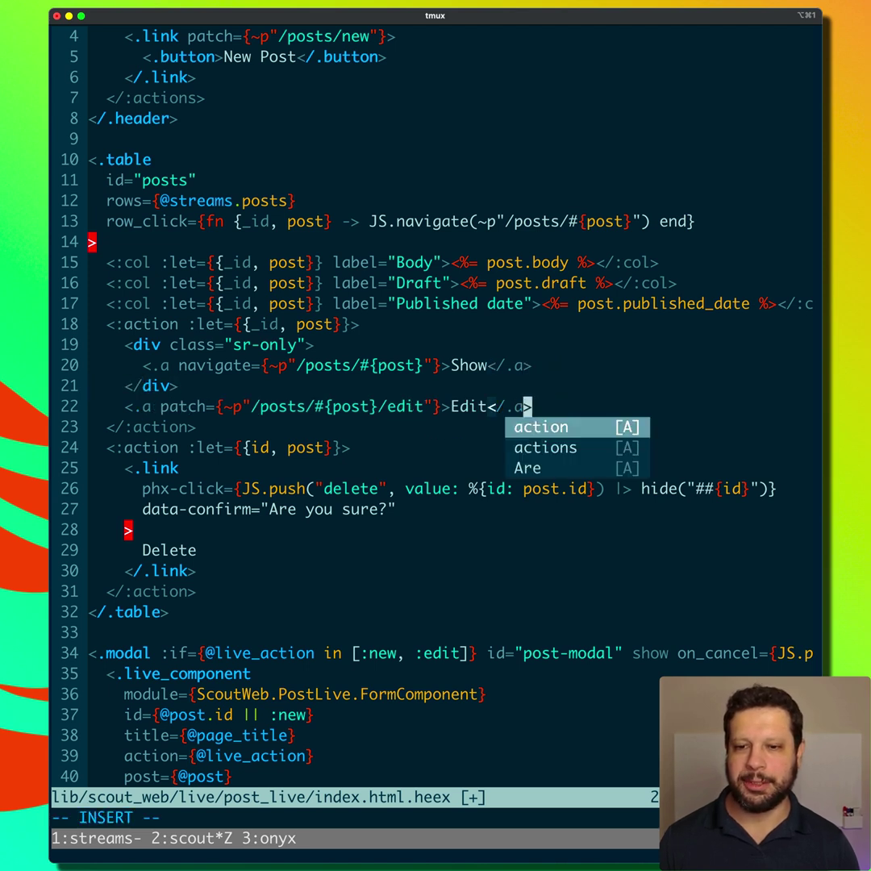
{"action": "key", "text": "Escape"}
{"action": "type", "text": "jjj^j"}
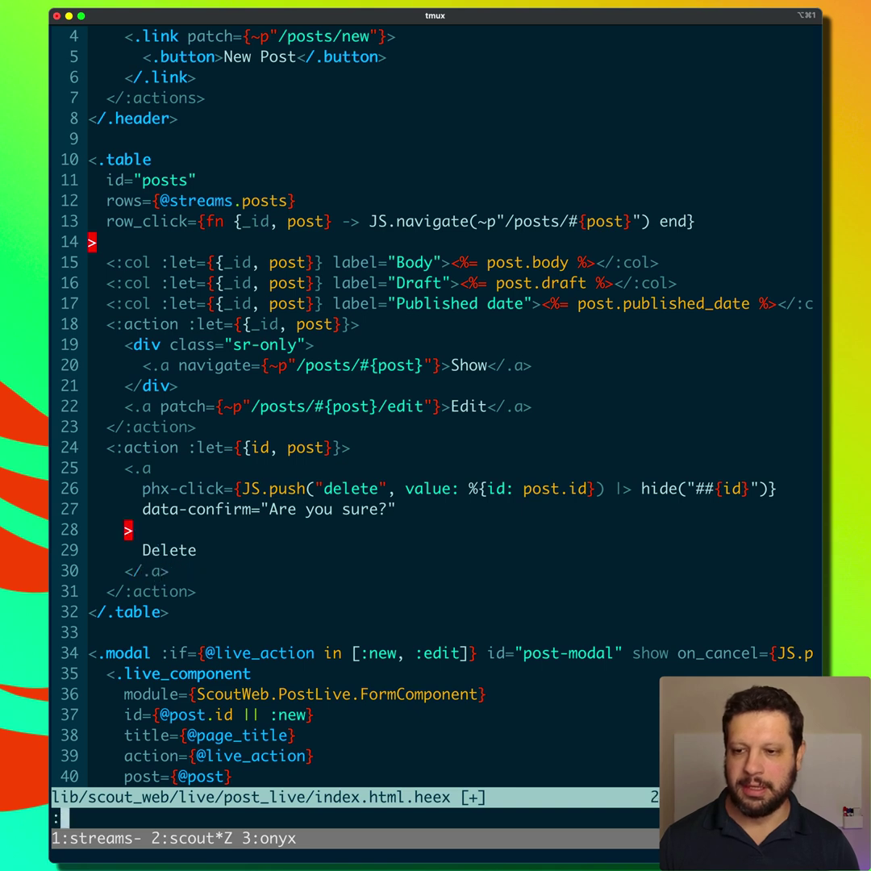
{"action": "type", "text": "w"}
- Save the listing template and open core_components.ex from BufExplorer
{"action": "key", "text": "Return"}
{"action": "key", "text": "backslash"}
{"action": "type", "text": "bej"}
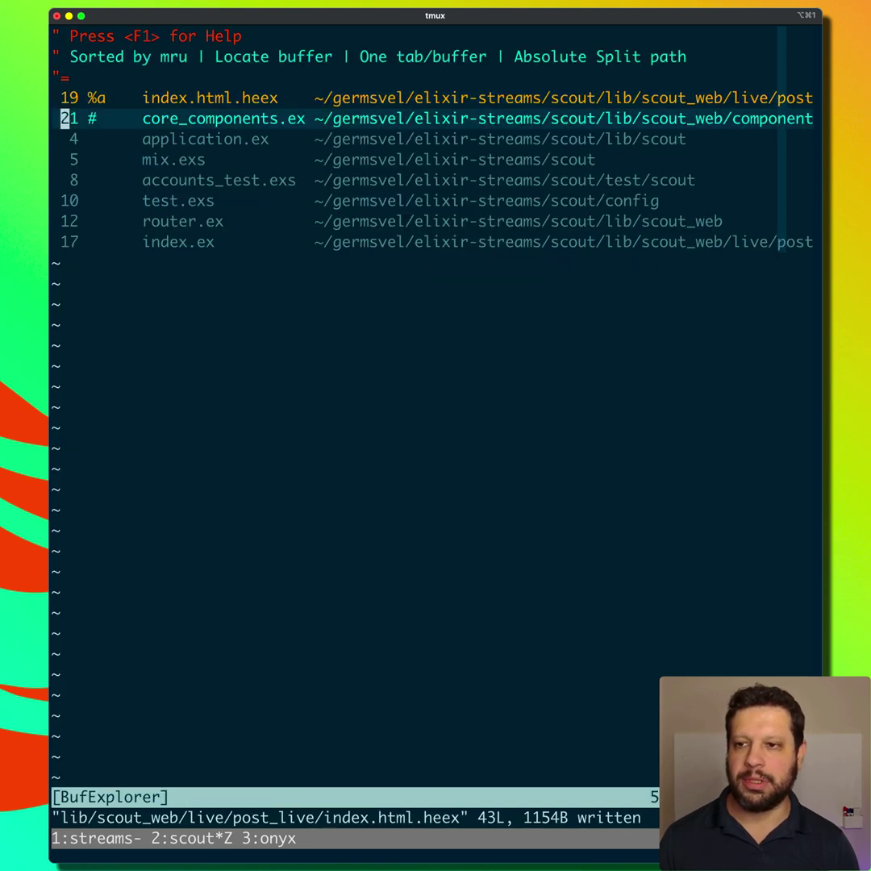
{"action": "key", "text": "Return"}
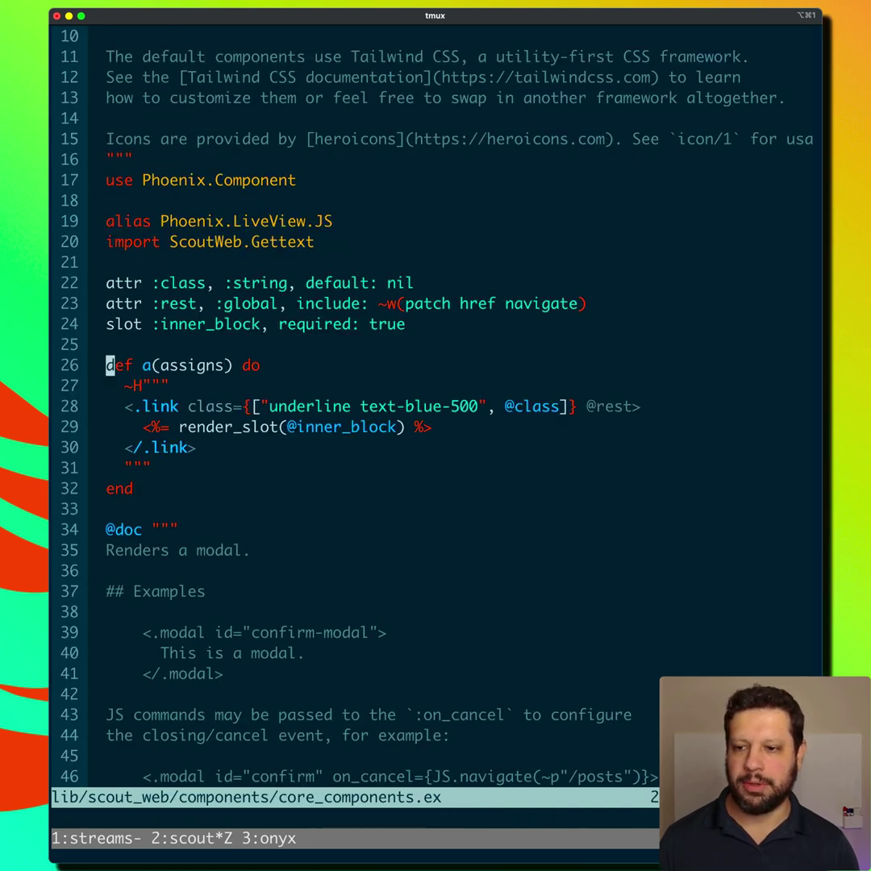
- Highlight the a/1 component definition, its rest attribute and its inner_block slot
{"action": "key", "text": "shift+v"}
{"action": "type", "text": "jjjjj"}
{"action": "key", "text": "Escape"}
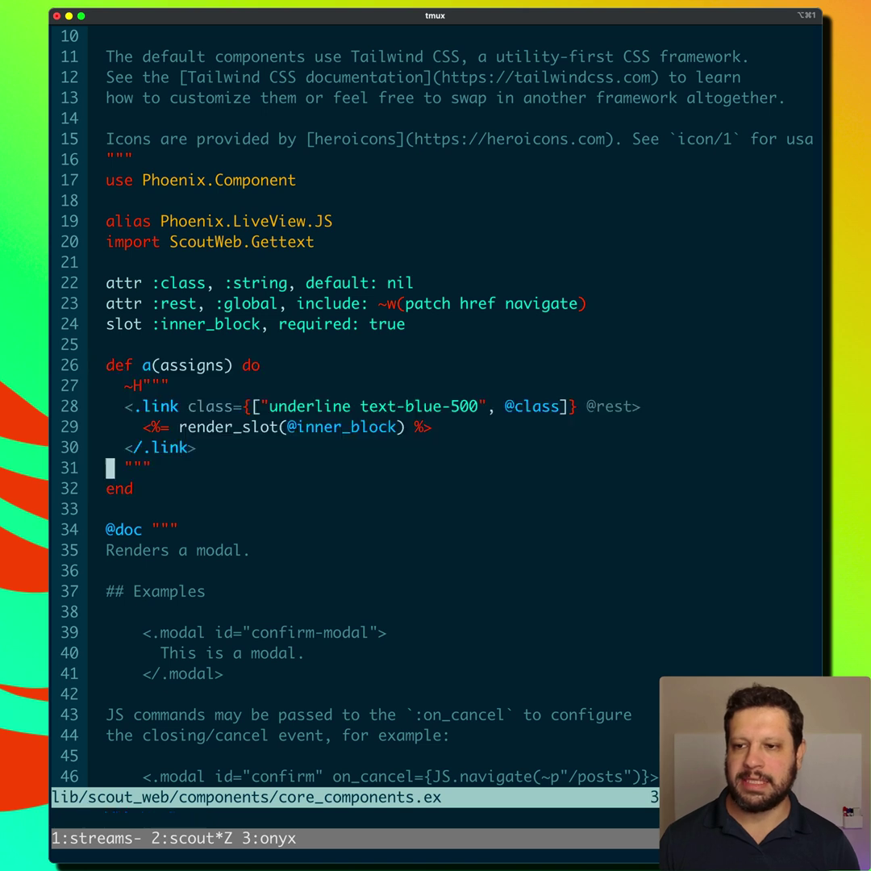
{"action": "type", "text": "j"}
{"action": "key", "text": "shift+v"}
{"action": "key", "text": "Escape"}
{"action": "type", "text": "j"}
{"action": "key", "text": "shift+v"}
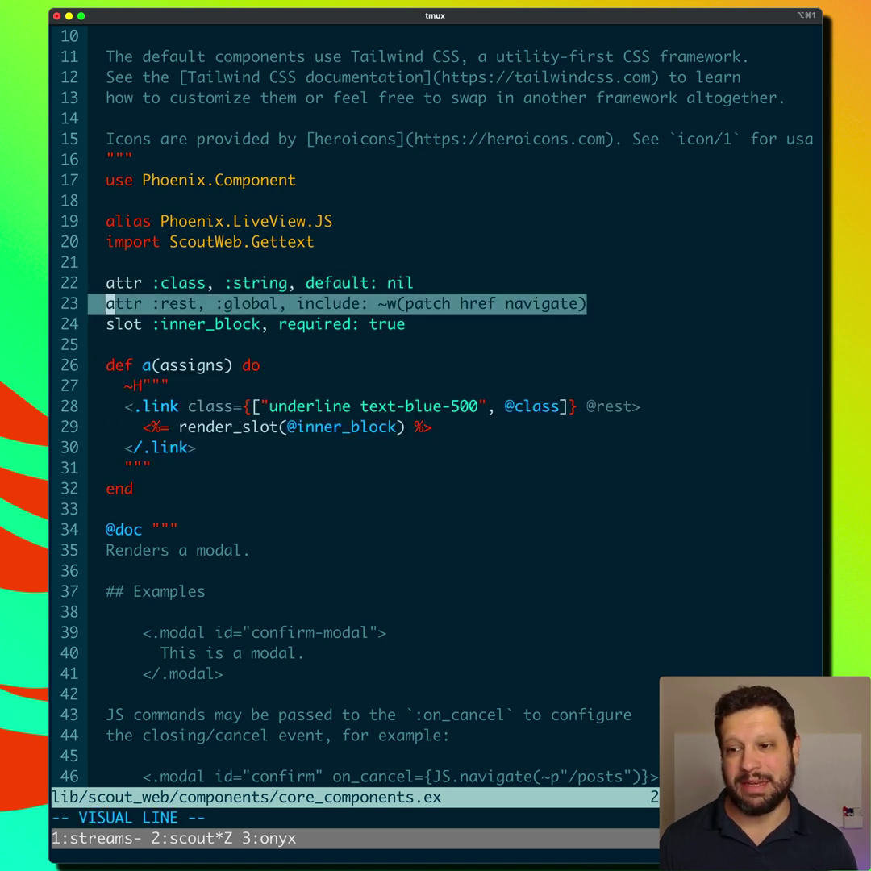
{"action": "key", "text": "Escape"}
{"action": "type", "text": "j"}
{"action": "key", "text": "shift+v"}
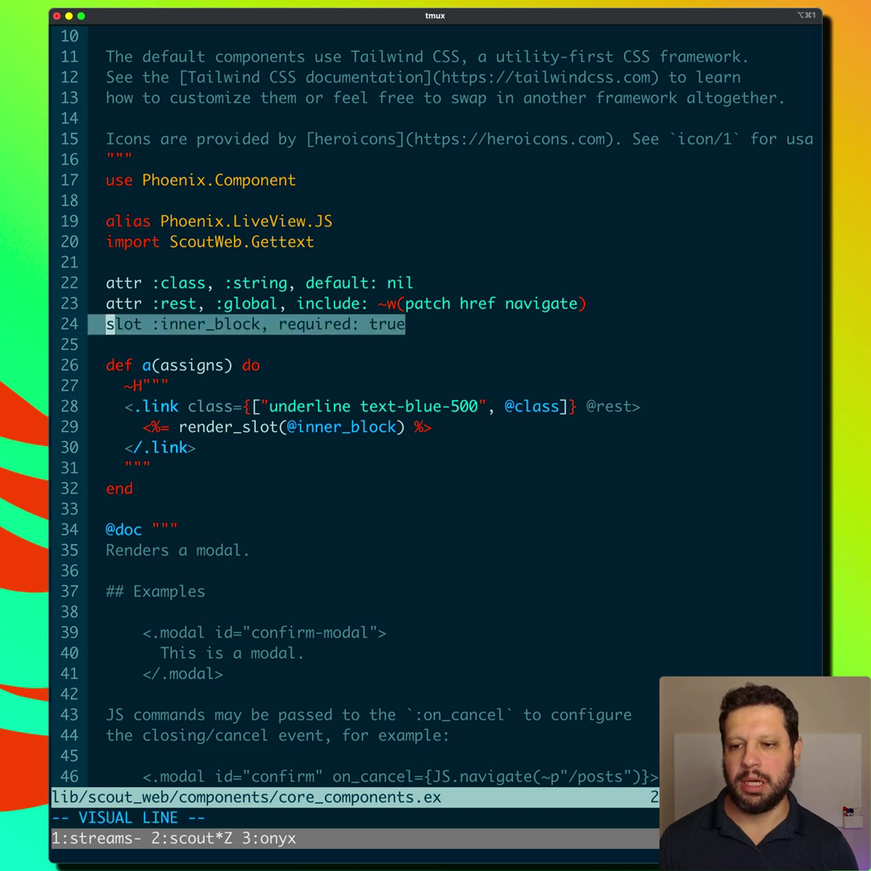
{"action": "key", "text": "Escape"}
{"action": "type", "text": "jj"}
{"action": "key", "text": "shift+v"}
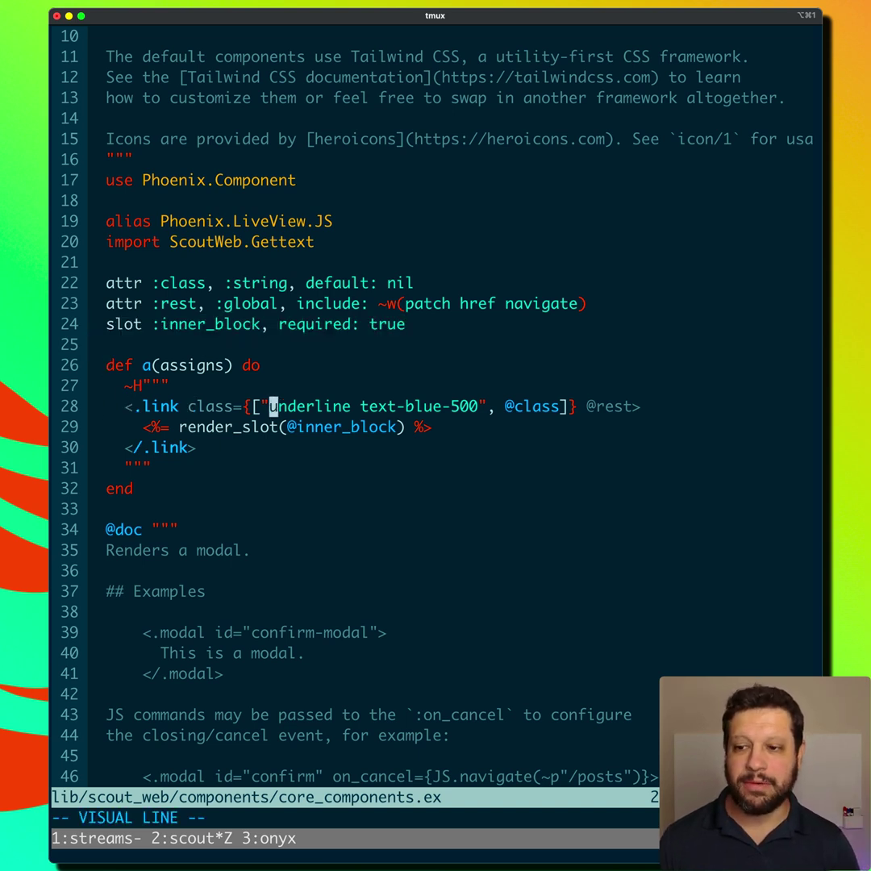
{"action": "key", "text": "Escape"}
{"action": "type", "text": "veee"}
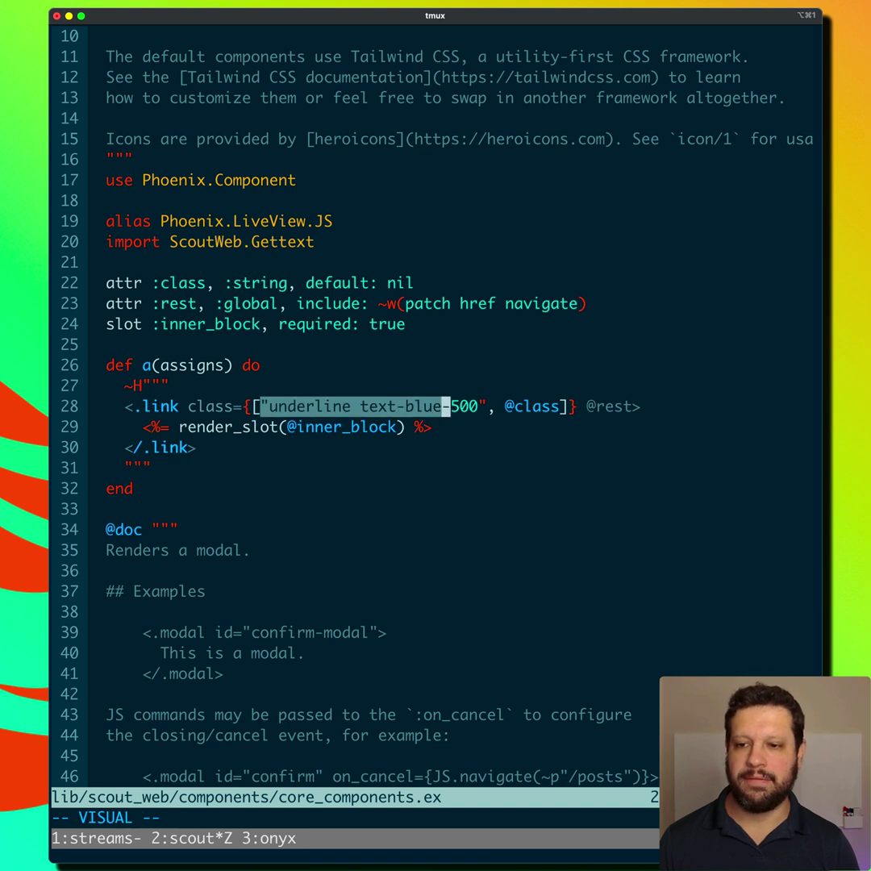
{"action": "type", "text": "e"}
{"action": "key", "text": "Escape"}
{"action": "type", "text": "k"}
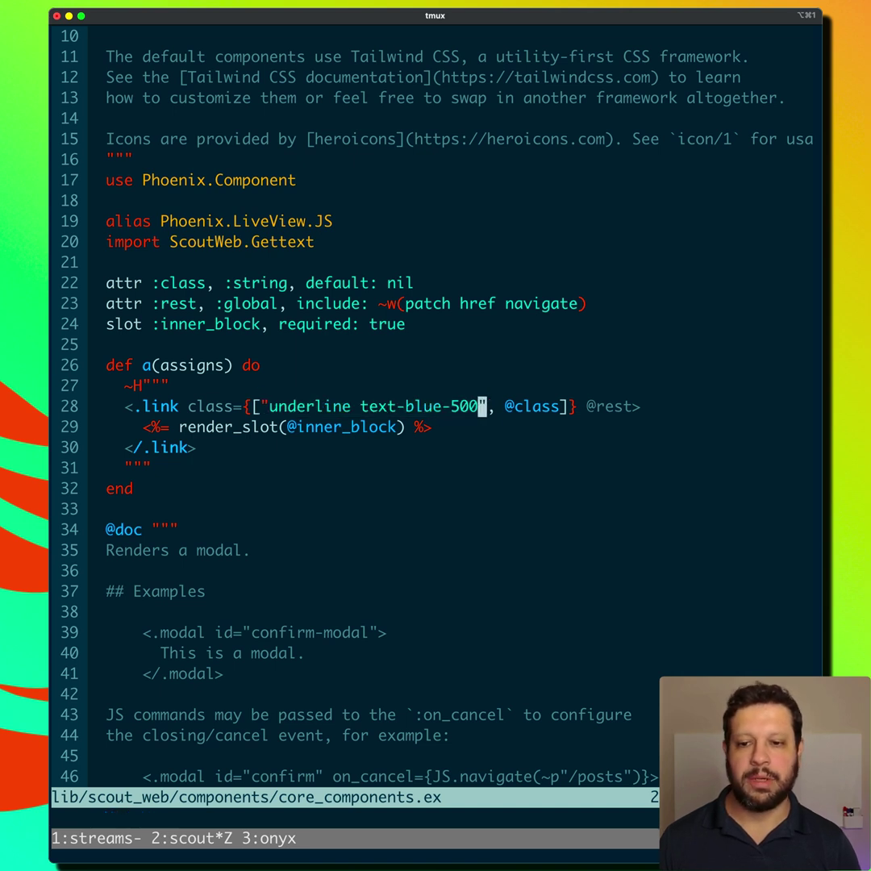
{"action": "type", "text": "ve"}
{"action": "key", "text": "Escape"}
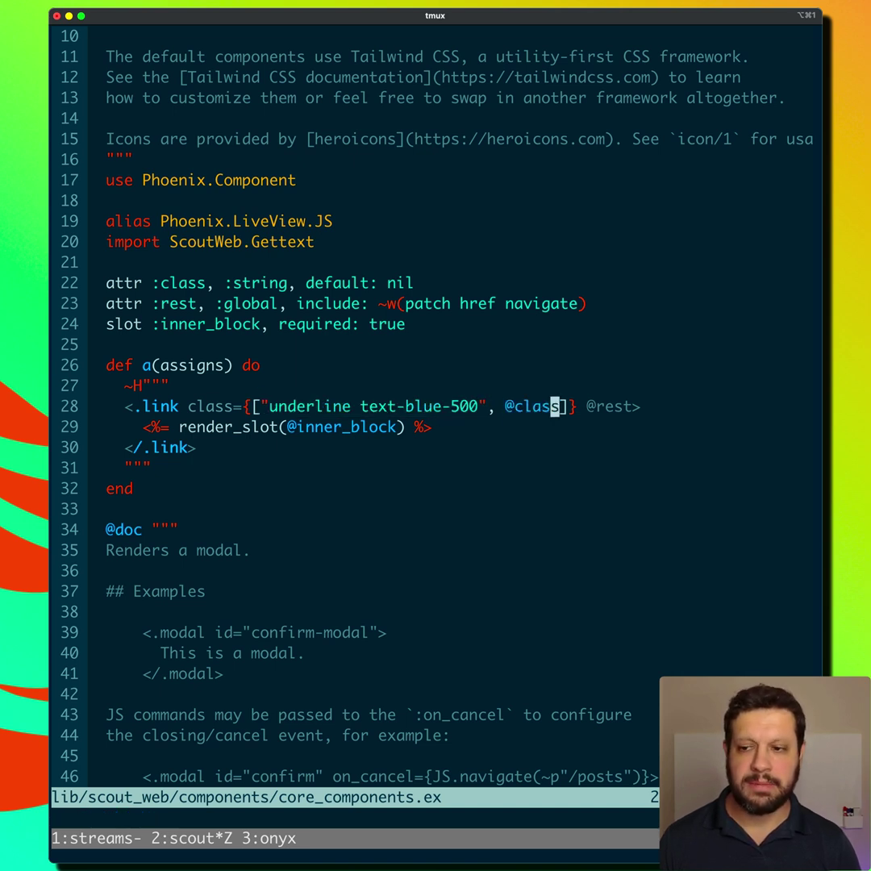
{"action": "type", "text": "ve"}
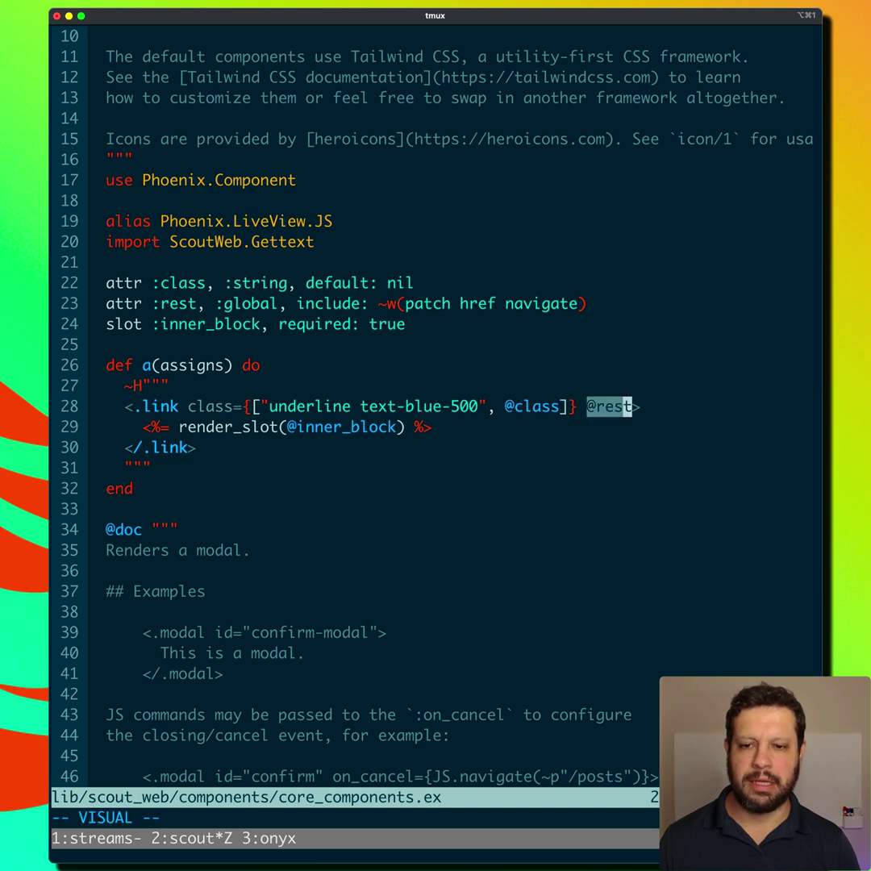
{"action": "key", "text": "Escape"}
{"action": "type", "text": "j0"}
{"action": "key", "text": "shift+v"}
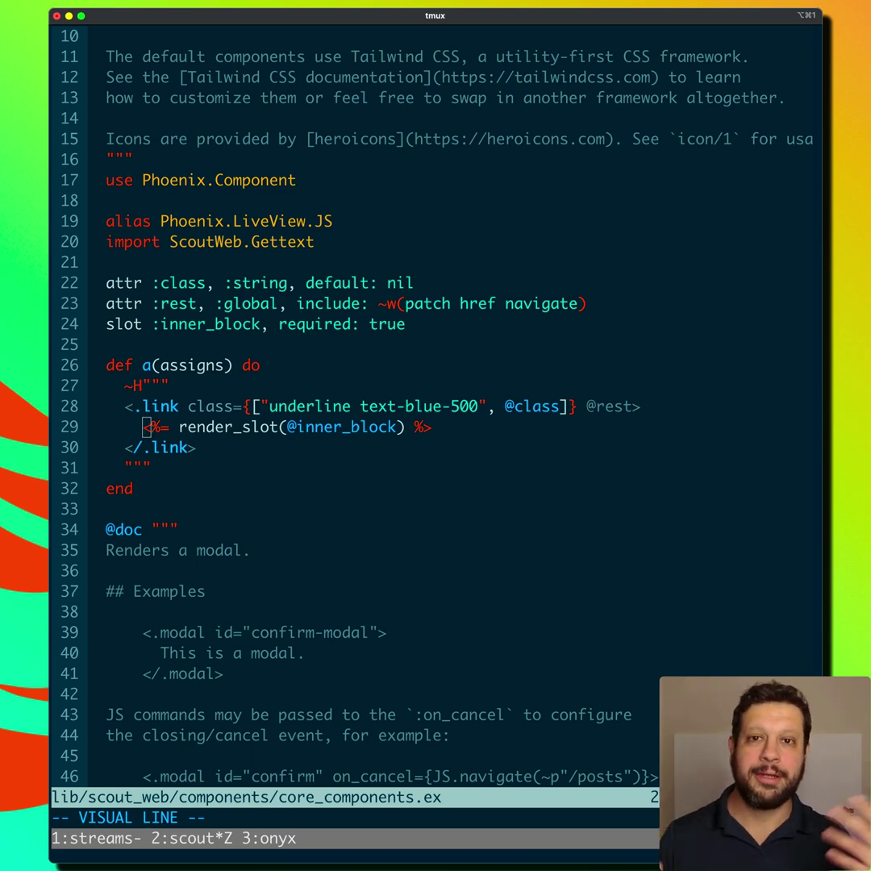
{"action": "key", "text": "super+Tab"}
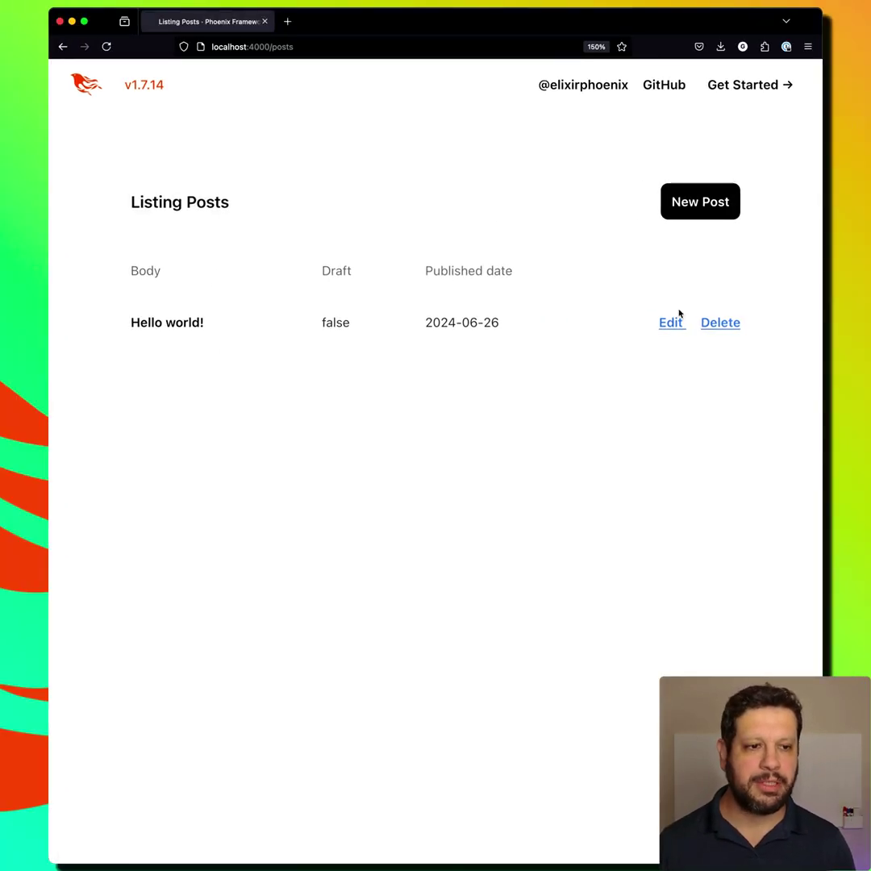